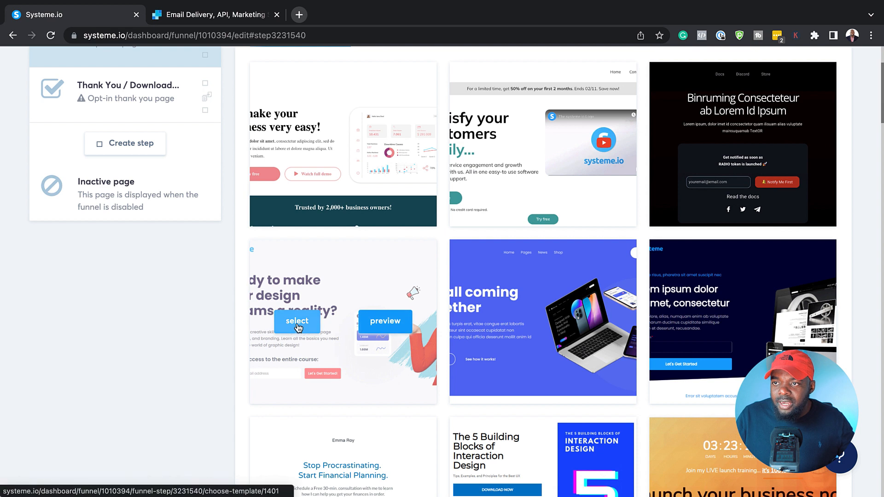
# Preview the "Ready to make your design dreams a reality?" template and choose it for the Squeeze page step
pyautogui.click(391, 326)
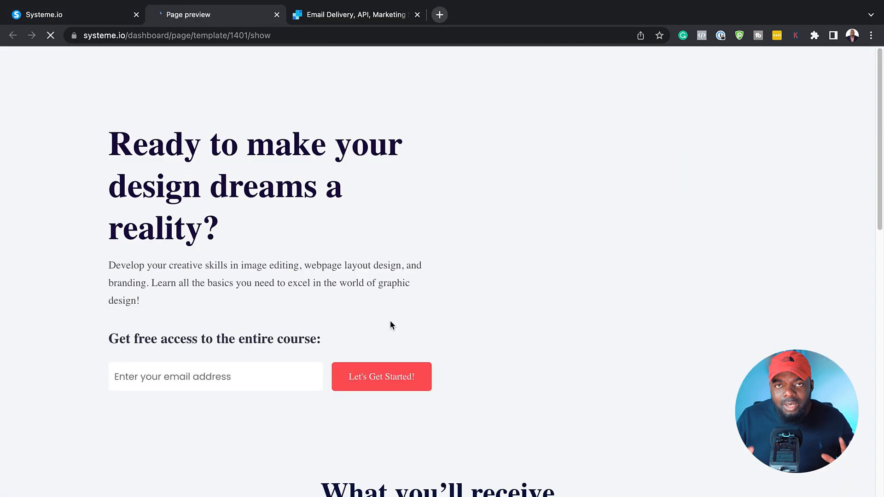
pyautogui.click(64, 15)
pyautogui.moveTo(299, 316)
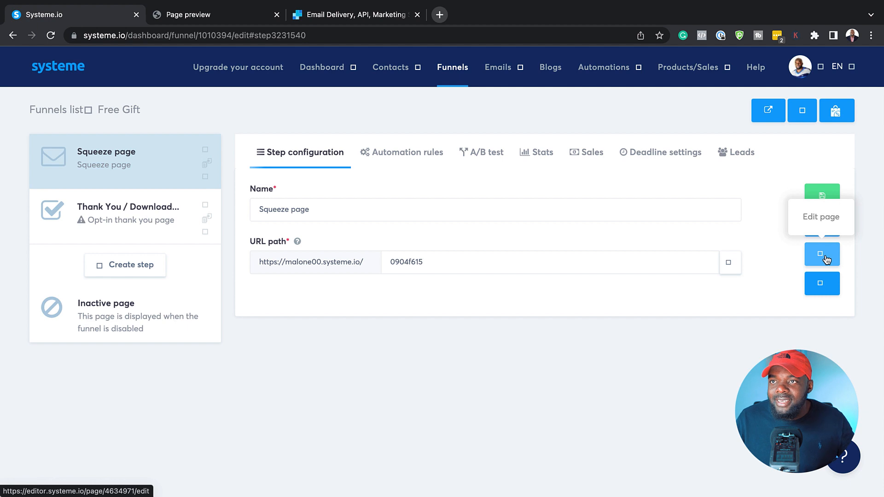
# Open the squeeze page in the page editor and delete the logo image above the headline
pyautogui.click(826, 258)
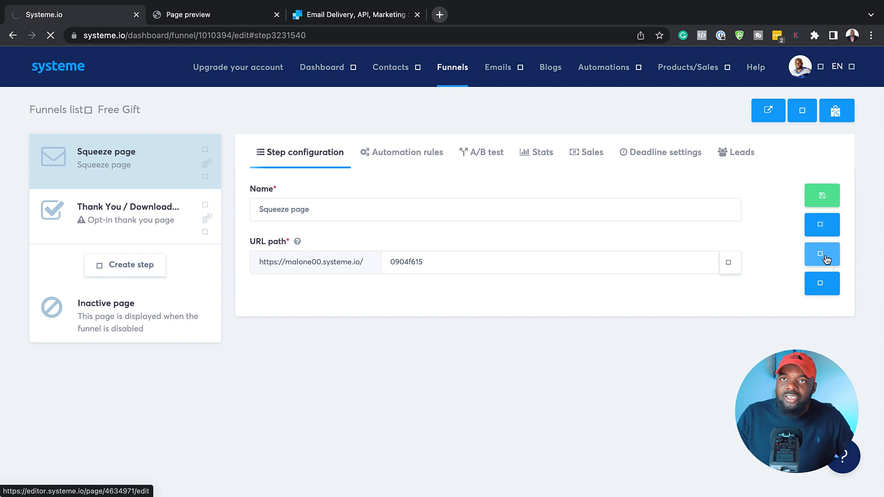
pyautogui.click(246, 100)
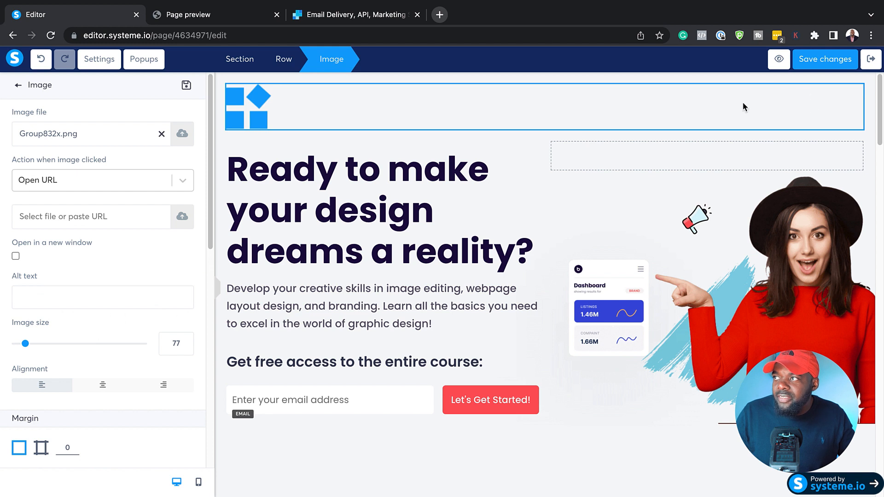
pyautogui.click(859, 95)
pyautogui.click(859, 95)
pyautogui.click(539, 101)
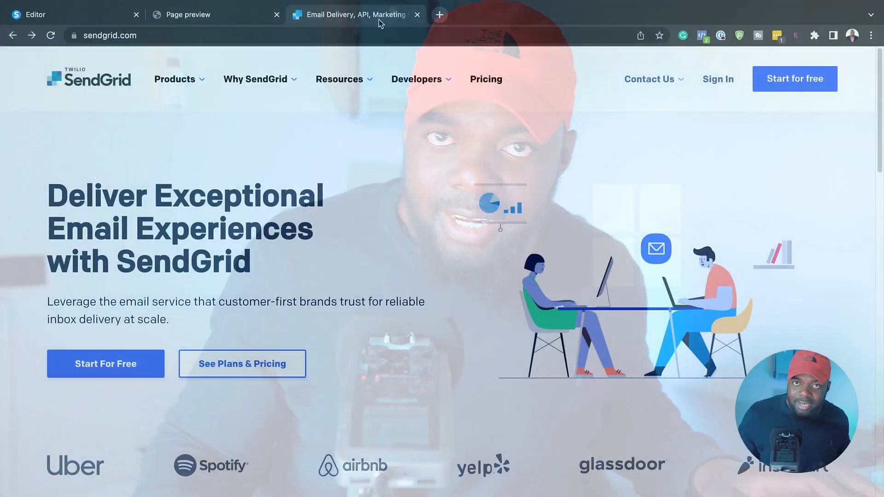
# Look over the SendGrid website and examine the Email API plans on its pricing page
pyautogui.scroll(-2, 317, 320)
pyautogui.scroll(-10, 342, 328)
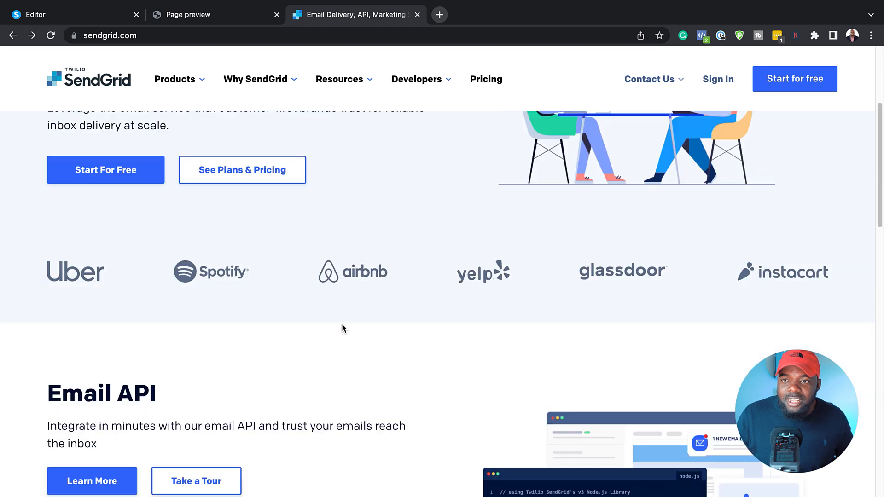
pyautogui.scroll(12, 343, 328)
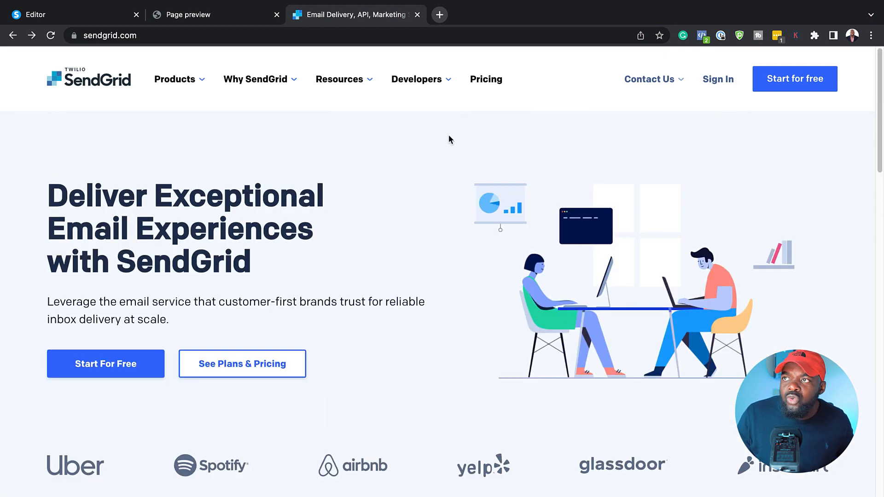
pyautogui.click(498, 82)
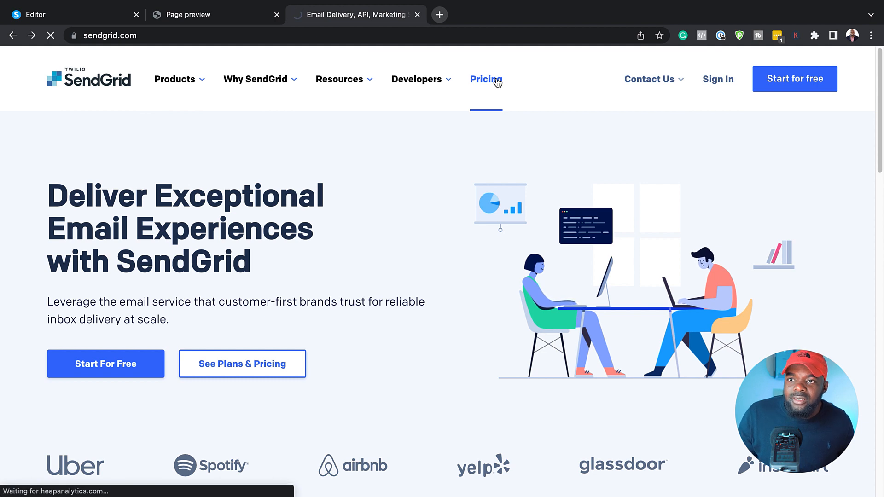
pyautogui.scroll(-6, 293, 368)
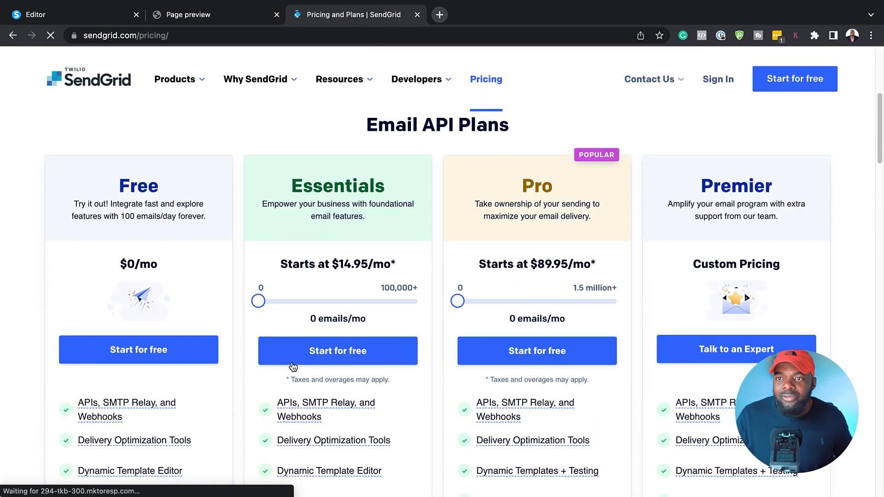
pyautogui.scroll(5, 193, 227)
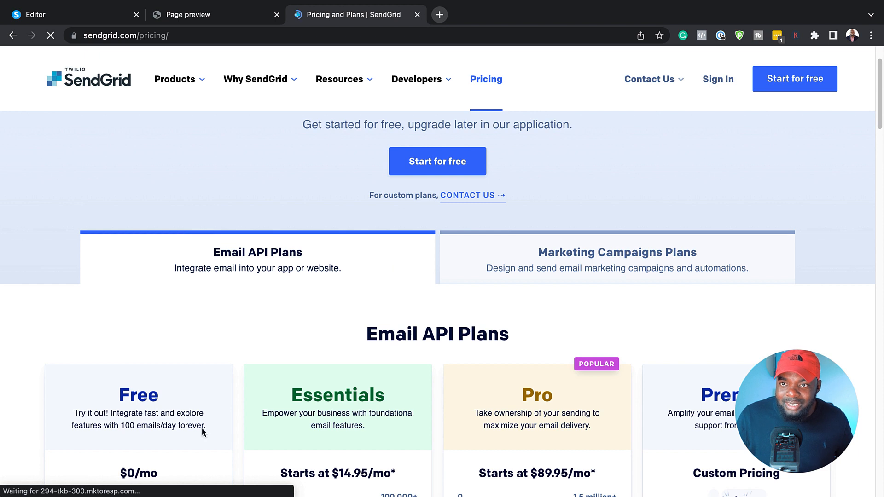
pyautogui.scroll(-2, 198, 442)
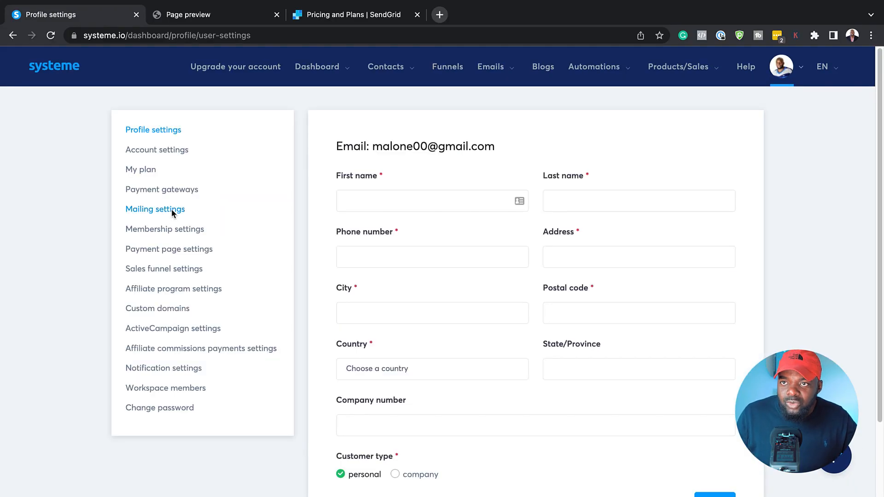
# Enable the use of your own SendGrid API key in the systeme.io mailing settings and activate the key field
pyautogui.click(171, 210)
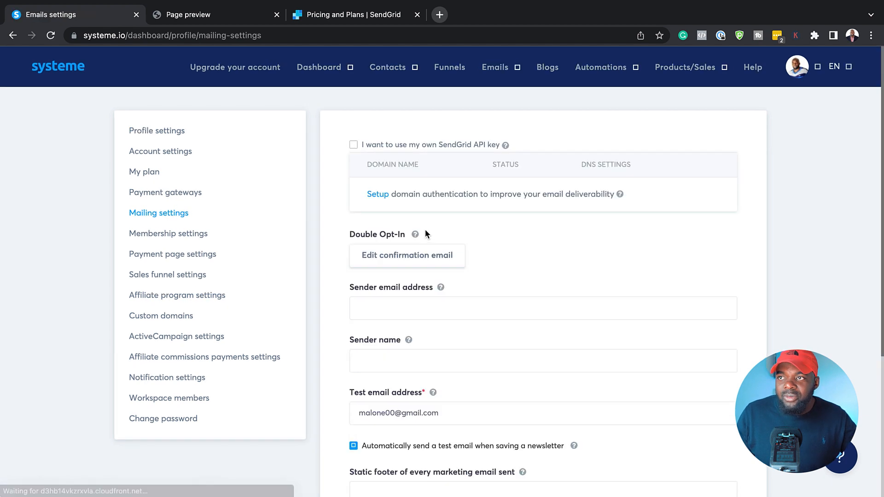
pyautogui.click(355, 146)
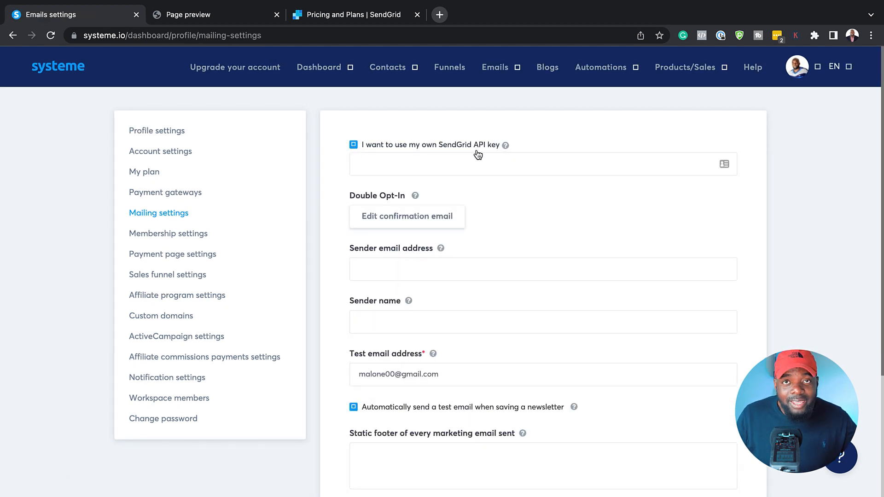
pyautogui.click(411, 164)
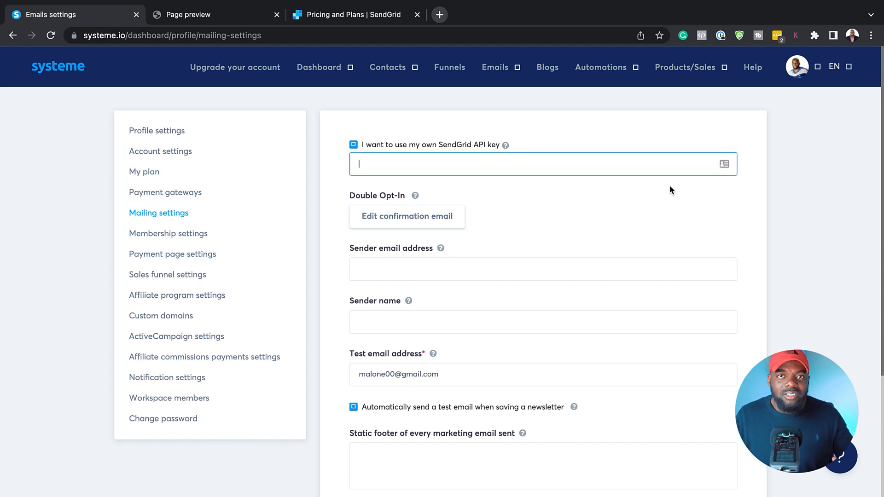
# Return to the Free Gift funnel and open its squeeze page in the page editor
pyautogui.click(453, 72)
pyautogui.click(65, 176)
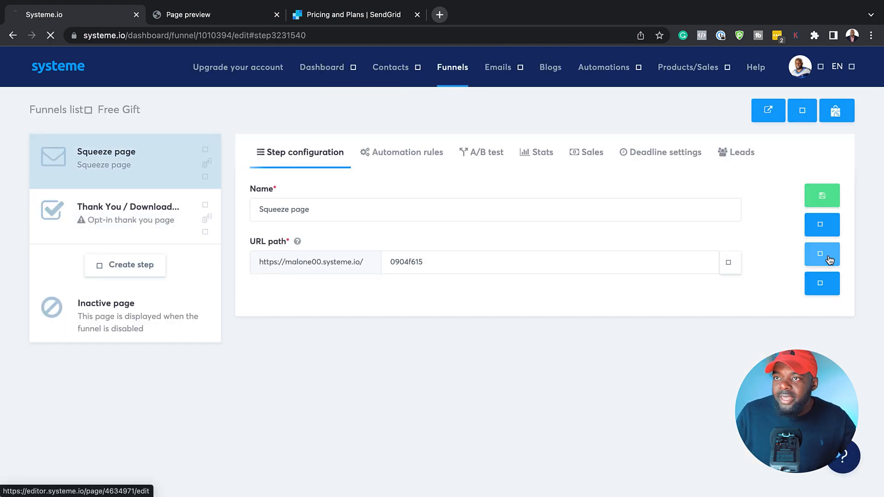
pyautogui.click(829, 259)
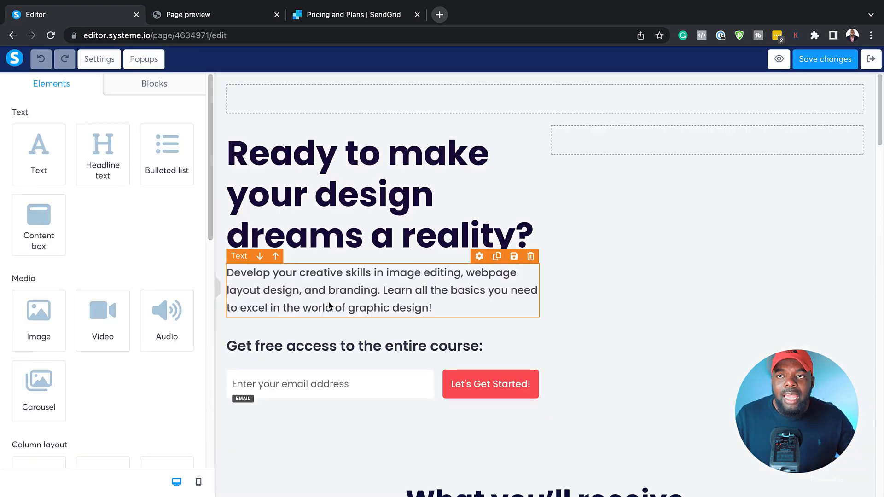
# Check the "Let's Get Started!" button's settings, keeping Send form and redirection to the next step, and save the page
pyautogui.click(479, 387)
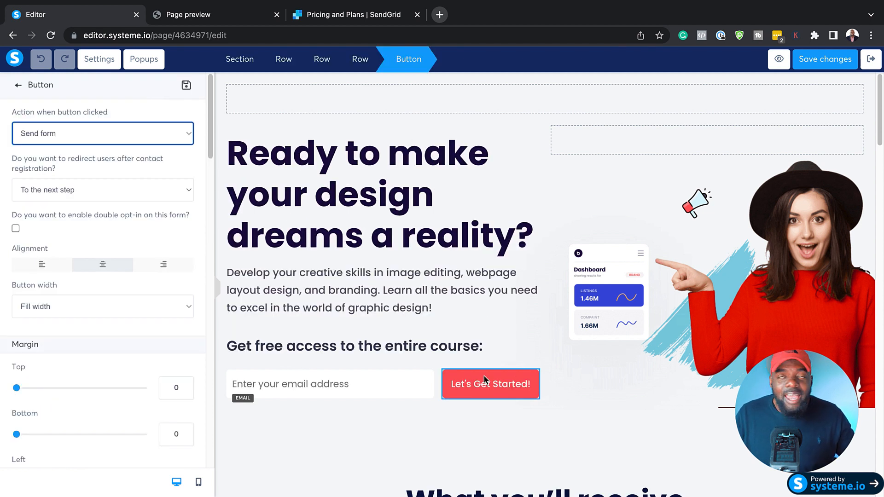
pyautogui.click(90, 139)
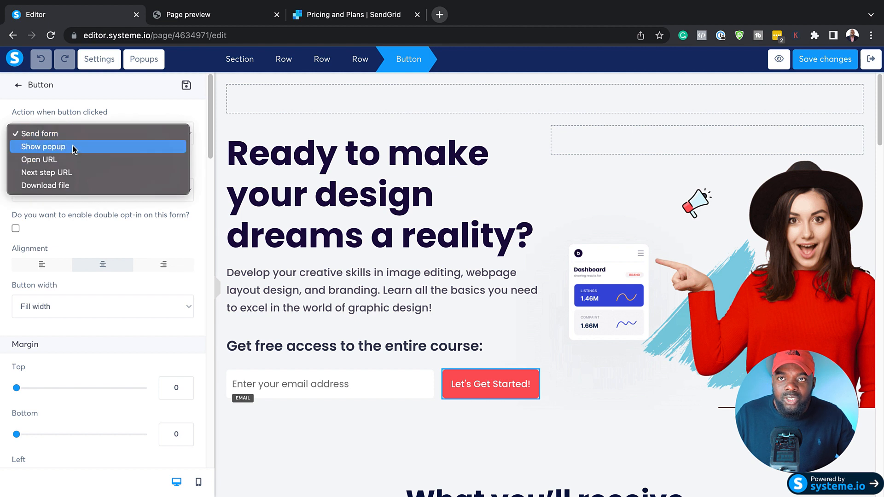
pyautogui.click(135, 94)
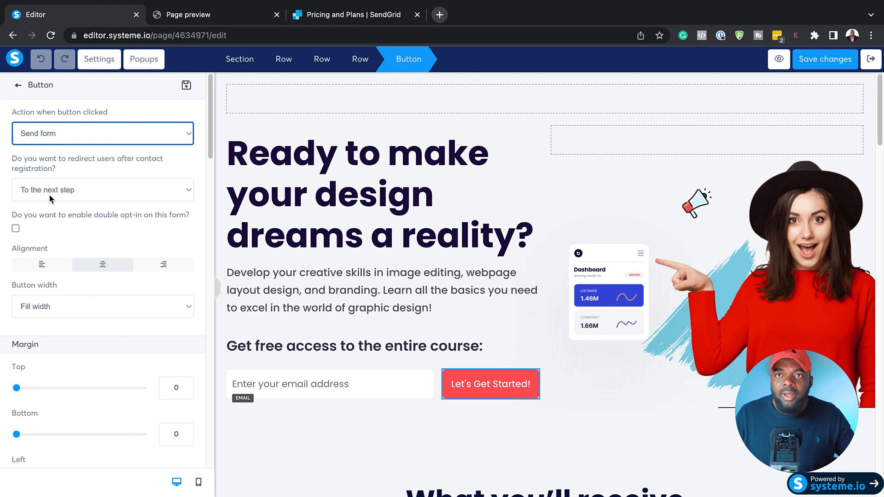
pyautogui.click(104, 199)
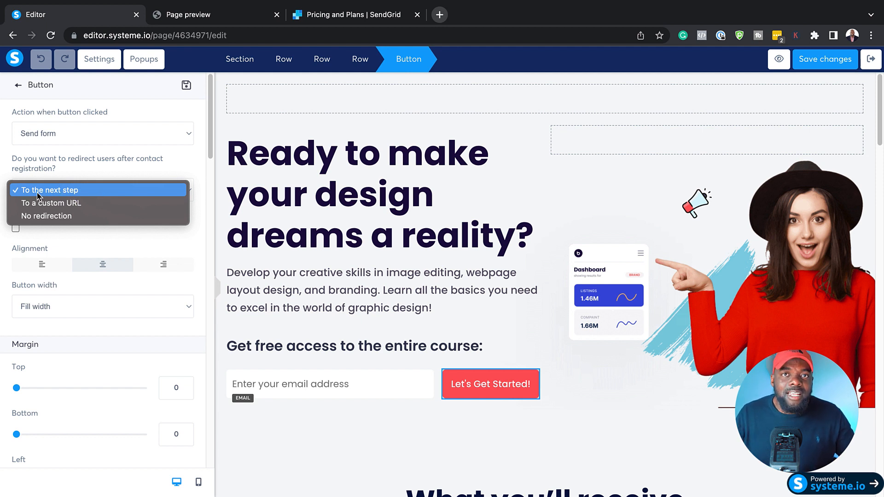
pyautogui.click(189, 161)
pyautogui.scroll(-8, 150, 289)
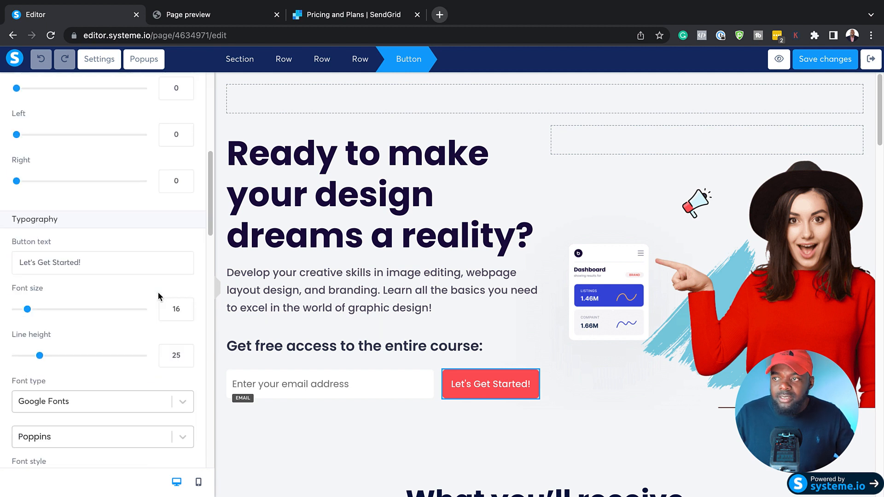
pyautogui.click(808, 60)
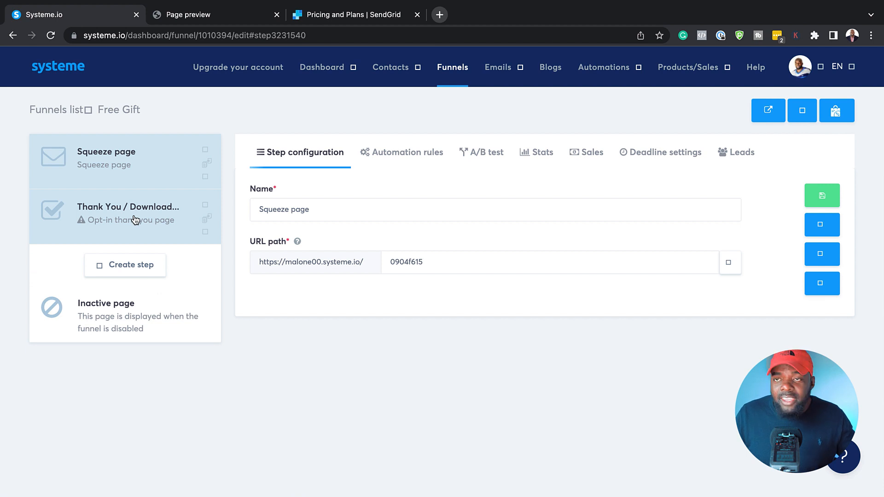
# Open the funnel's Thank You / Download step and browse the available thank-you page templates
pyautogui.click(135, 219)
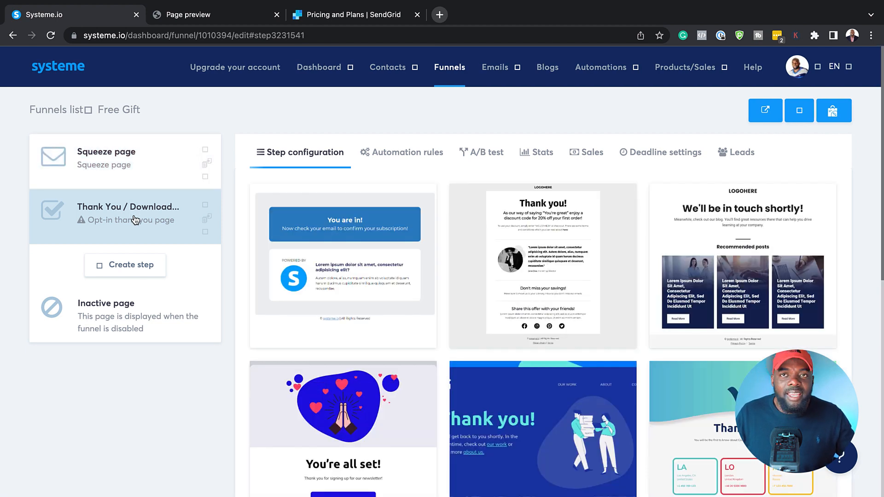
pyautogui.moveTo(381, 327)
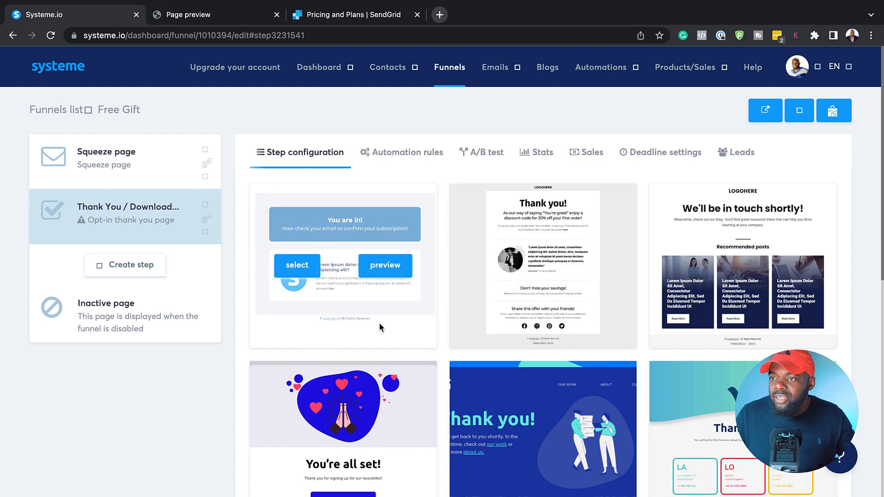
pyautogui.scroll(-5, 380, 327)
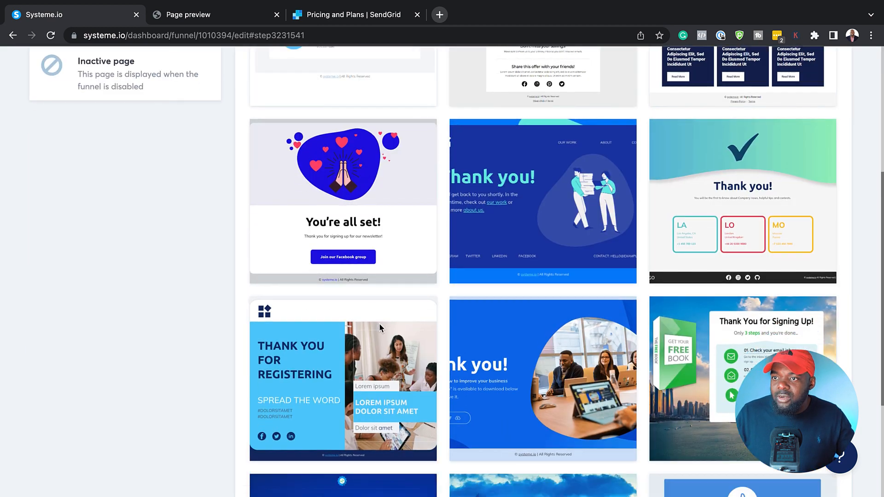
pyautogui.scroll(-4, 380, 324)
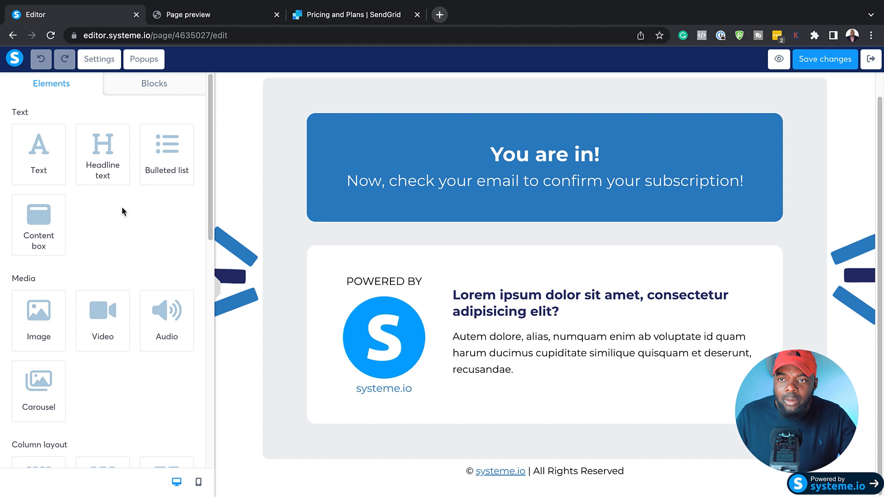
# Add a button beneath the placeholder paragraph in the thank-you page's white content box and open its settings
pyautogui.scroll(-8, 144, 343)
pyautogui.moveTo(103, 288); pyautogui.dragTo(530, 368)
pyautogui.click(693, 385)
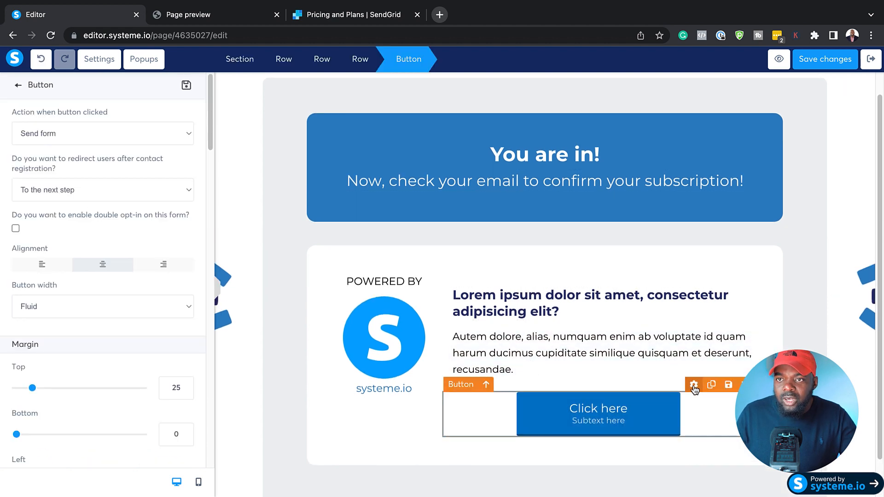
# Set the new button's click action to Download file and look at the file upload dialog without choosing a file
pyautogui.click(89, 138)
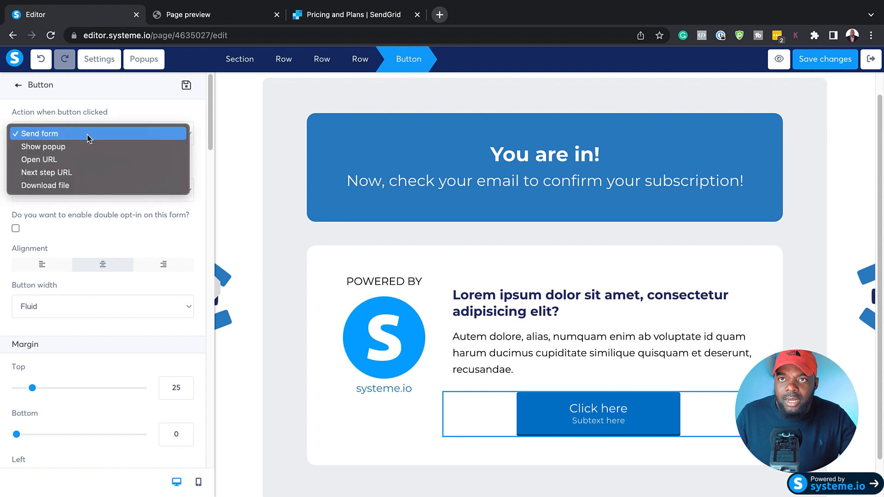
pyautogui.click(59, 187)
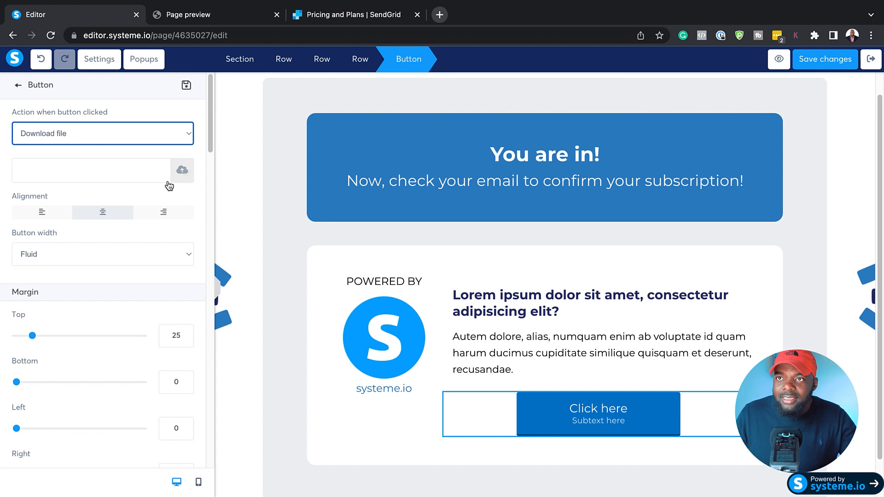
pyautogui.click(183, 173)
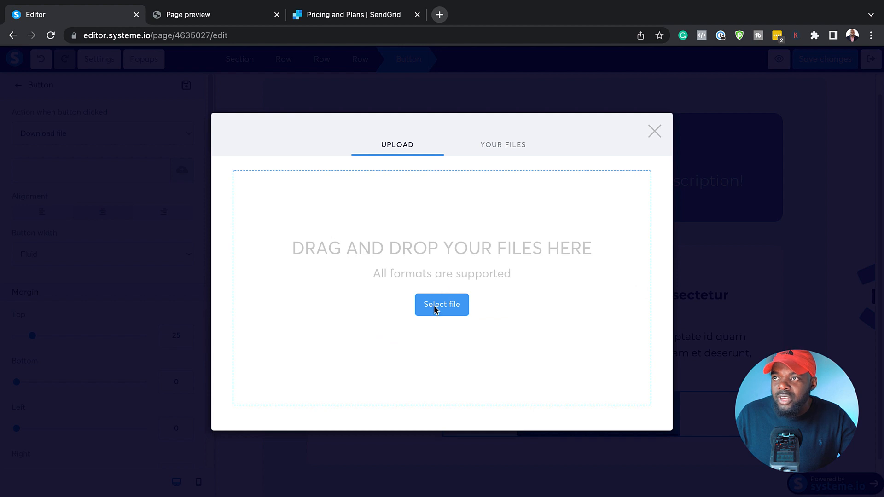
pyautogui.click(652, 134)
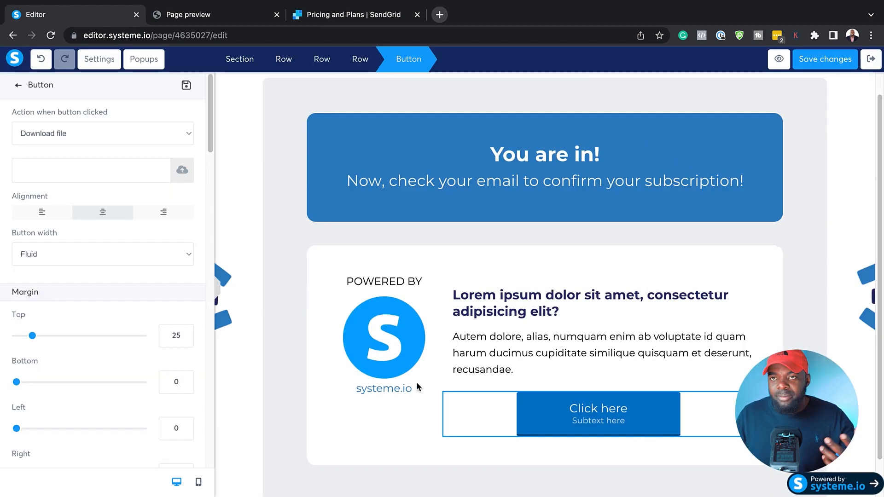
# Left-align the download button and select its "Click here" label for editing
pyautogui.click(30, 216)
pyautogui.scroll(-5, 77, 316)
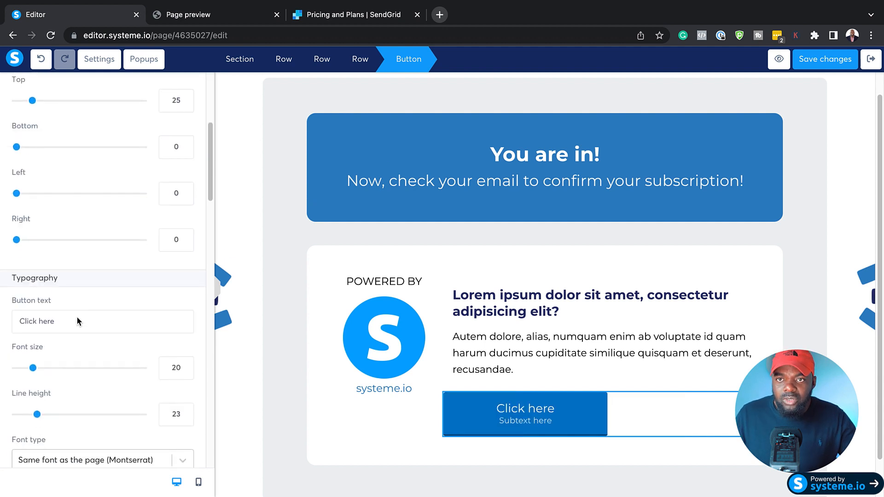
pyautogui.tripleClick(75, 321)
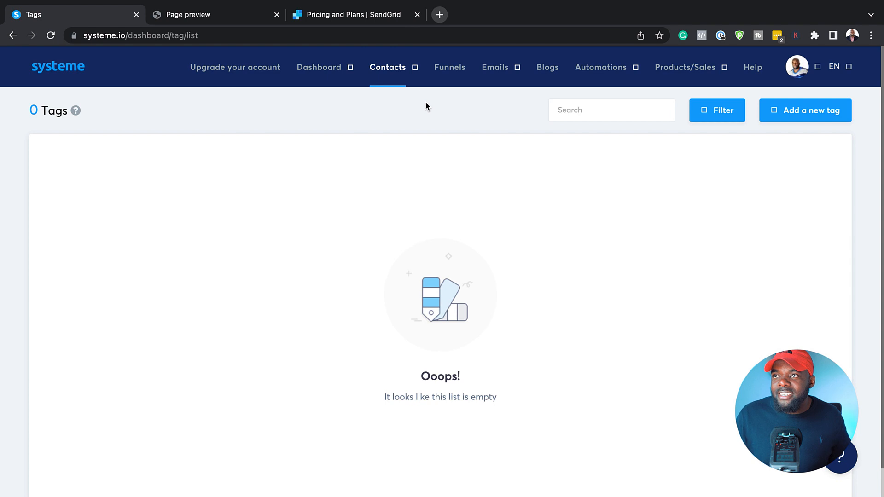
# Open the contact tags list and create a new tag named Downloaded File
pyautogui.moveTo(378, 68)
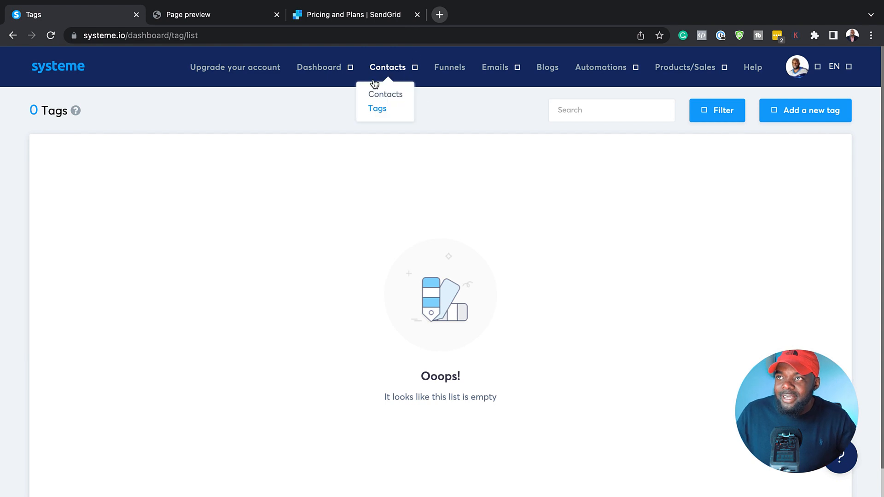
pyautogui.click(382, 110)
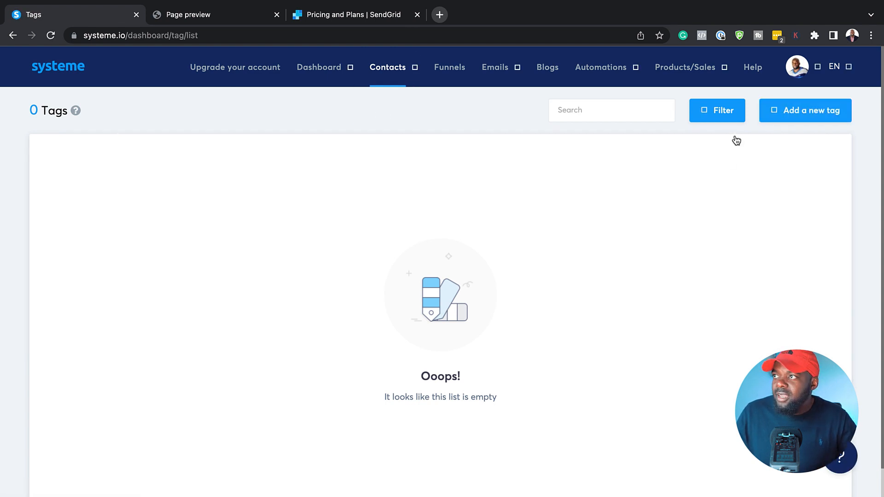
pyautogui.click(794, 116)
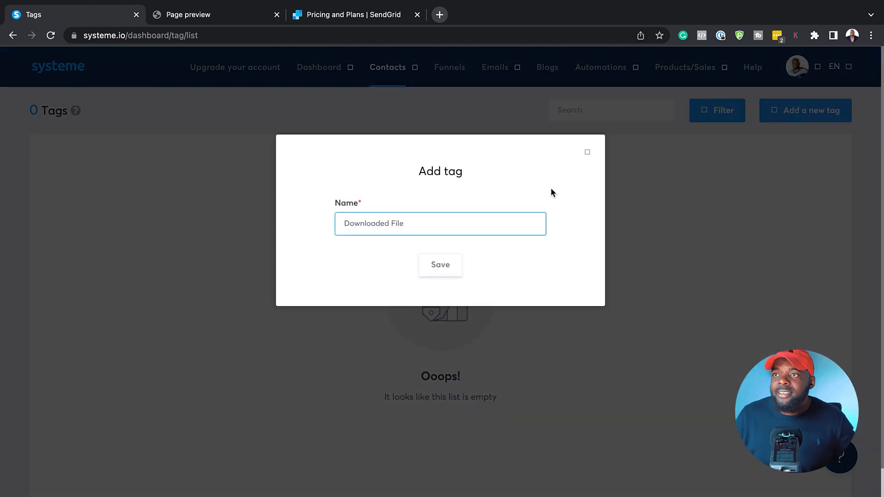
pyautogui.click(432, 266)
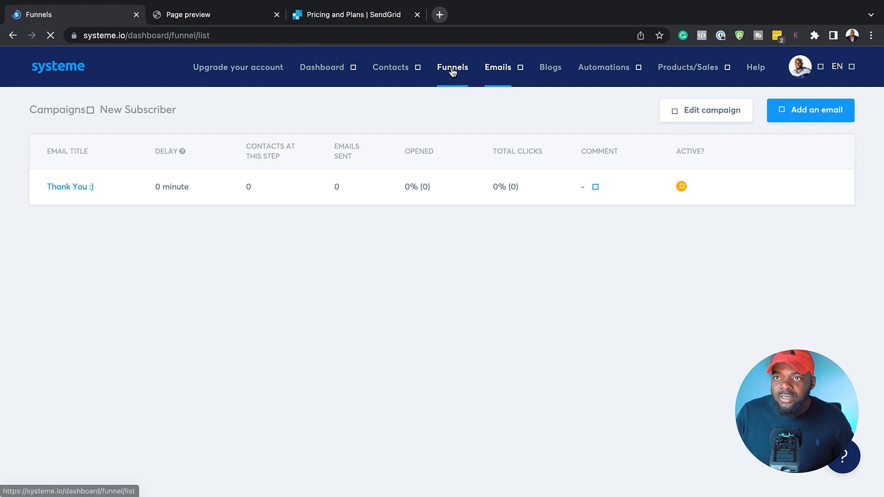
# Open the Free Gift funnel and start an automation rule on its squeeze page with the Funnel step form subscribed trigger
pyautogui.click(61, 182)
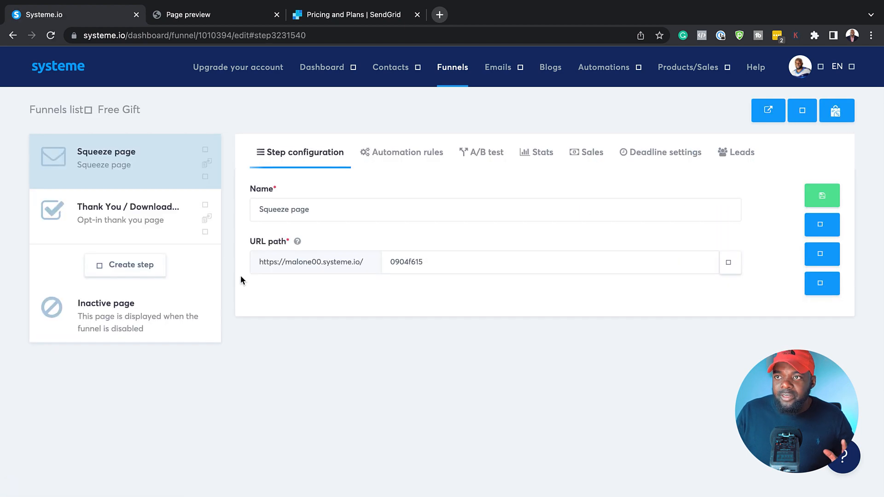
pyautogui.click(426, 157)
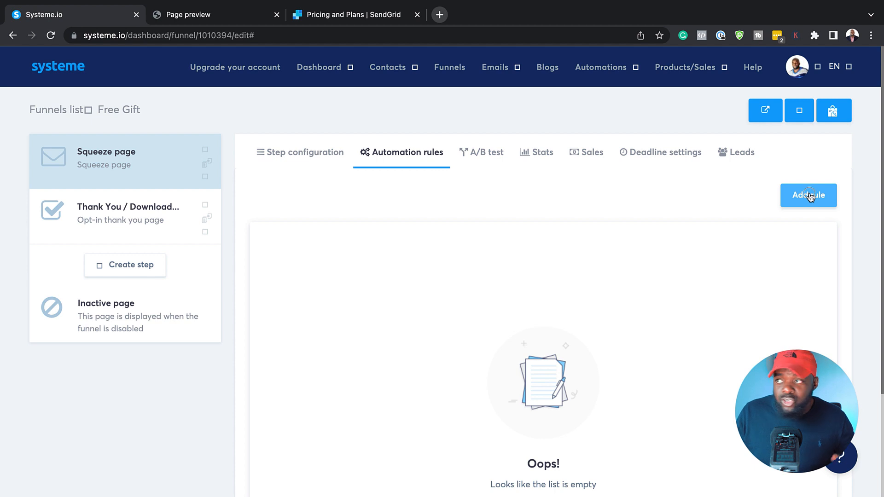
pyautogui.click(810, 196)
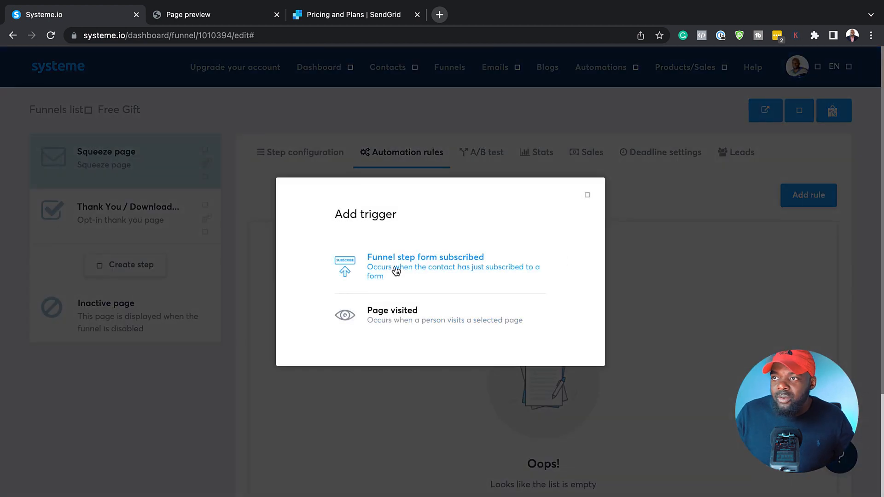
pyautogui.click(433, 272)
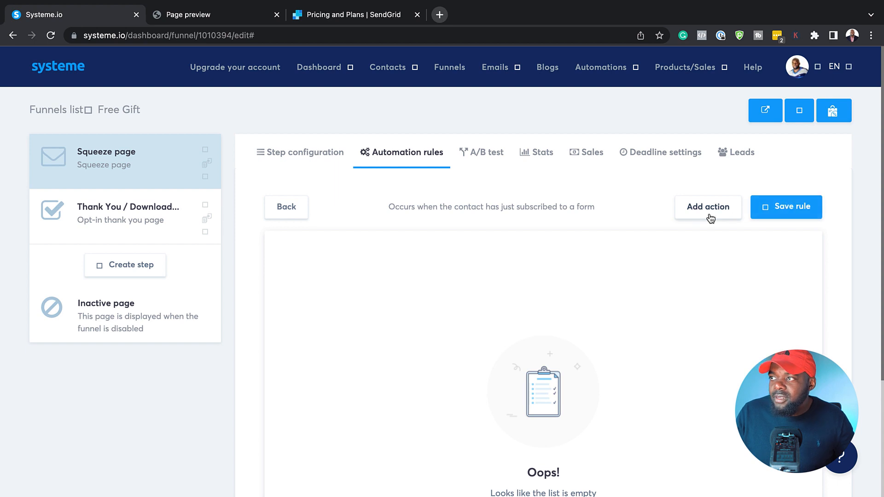
# Give the form-subscribed rule an Add a tag action using the Downloaded File tag and save the rule
pyautogui.click(709, 213)
pyautogui.click(458, 212)
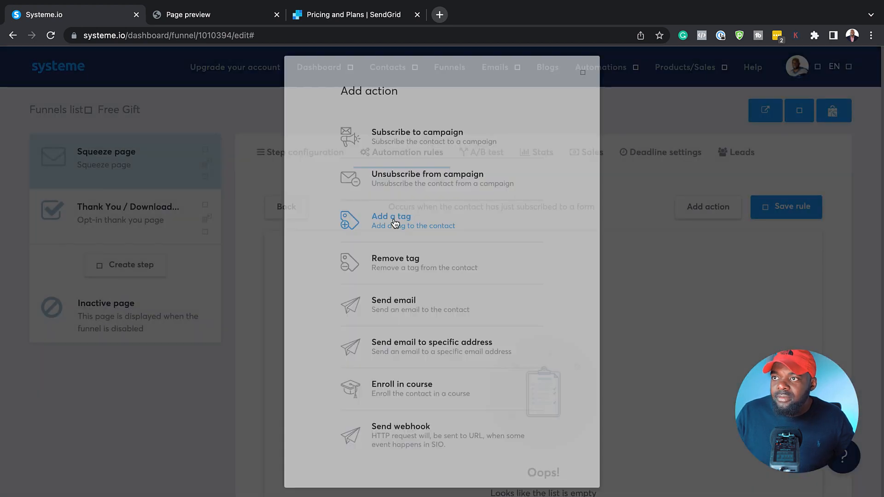
pyautogui.click(557, 279)
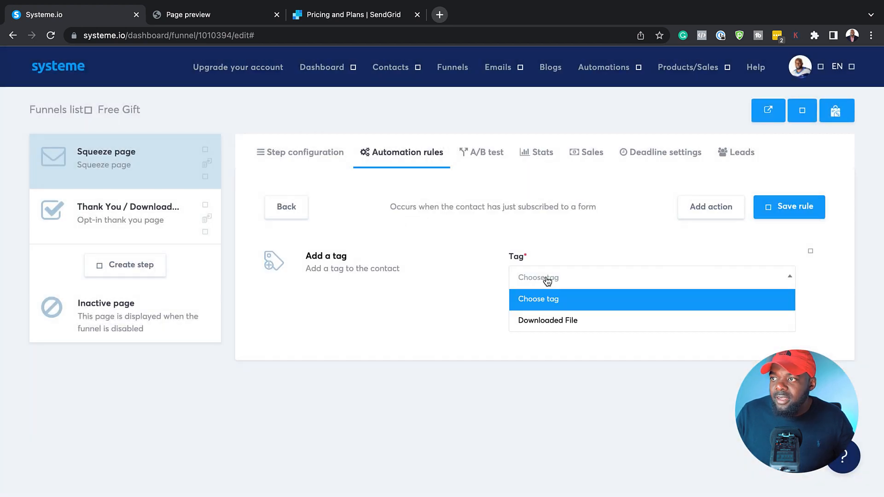
pyautogui.click(577, 322)
pyautogui.click(793, 208)
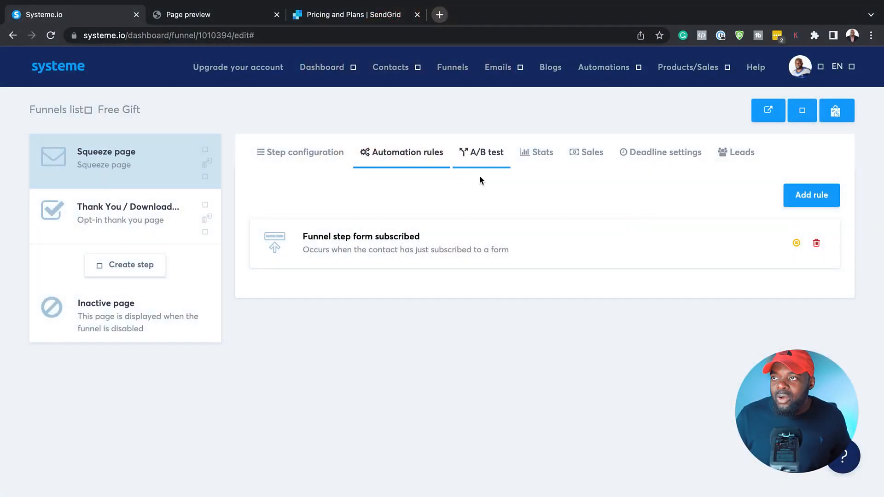
# Open the Free Gift funnel's statistics to review page views, opt-ins and sales for each step
pyautogui.click(541, 153)
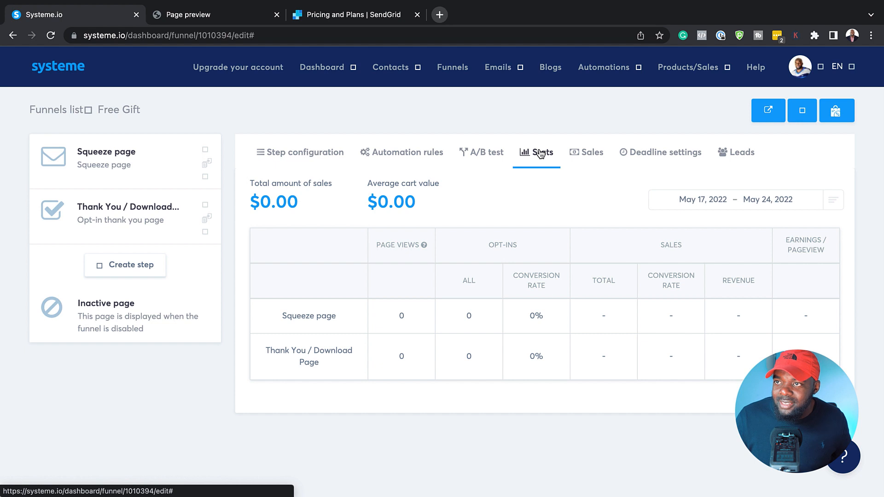